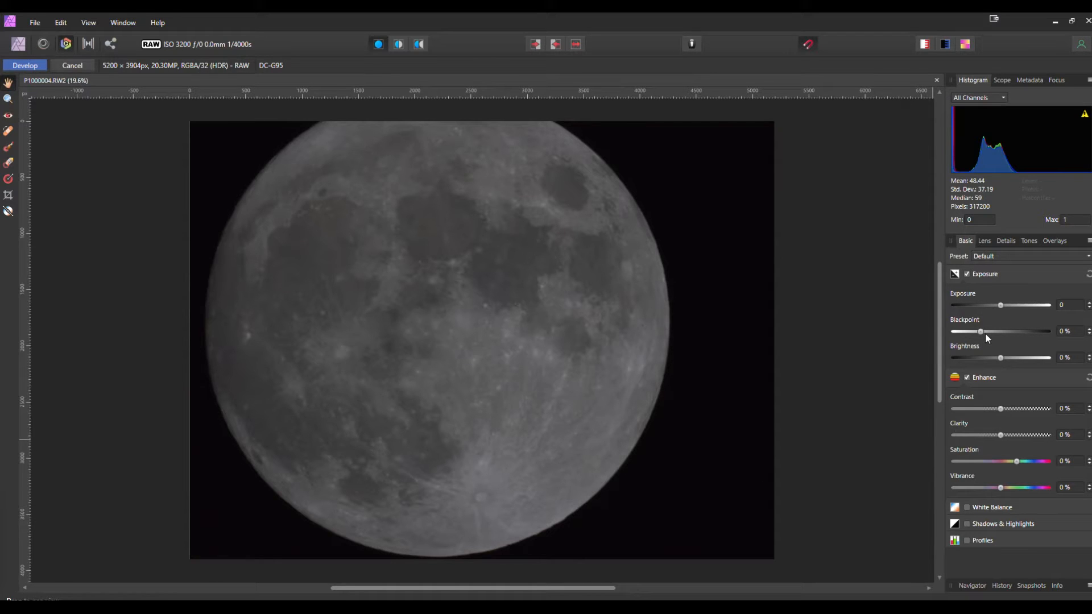
Develop the raw moon photo with brightness 25 %, contrast 39 %, clarity 90 % and adjusted saturation and vibrance.
drag(1000, 357, 1049, 357)
drag(1003, 409, 1044, 438)
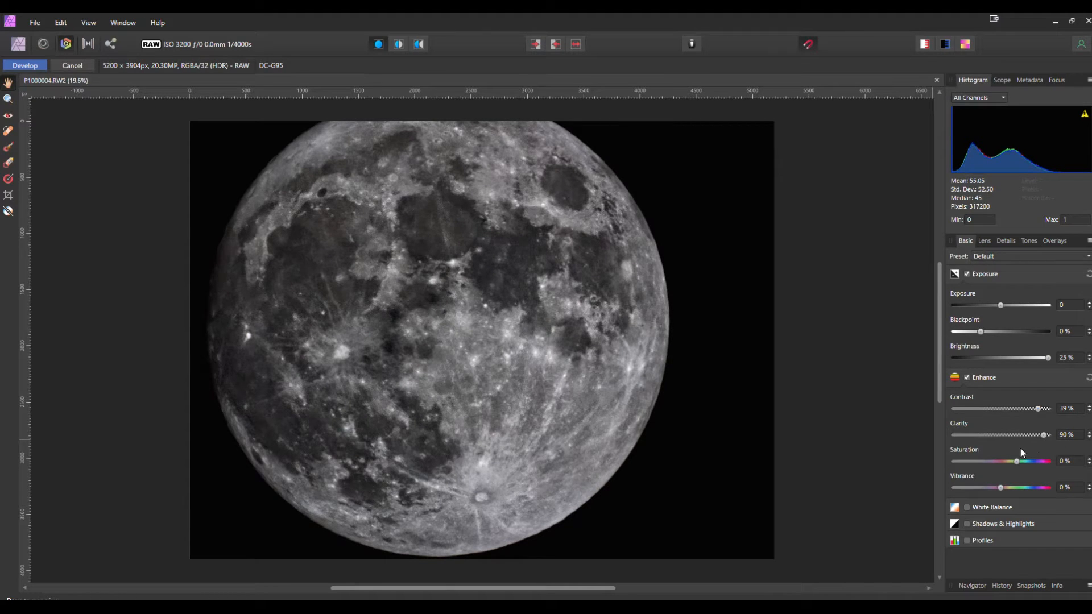
drag(1018, 462, 1028, 486)
click(33, 68)
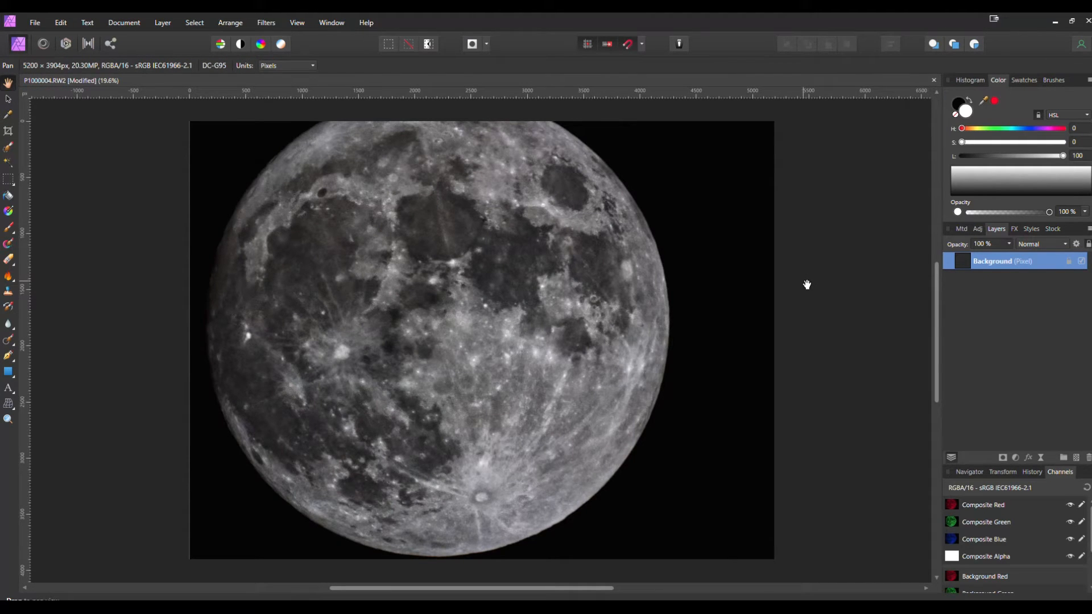
Duplicate the Background layer and tone map the copy with tone compression 0 % and local contrast 26 %.
key(ctrl+j)
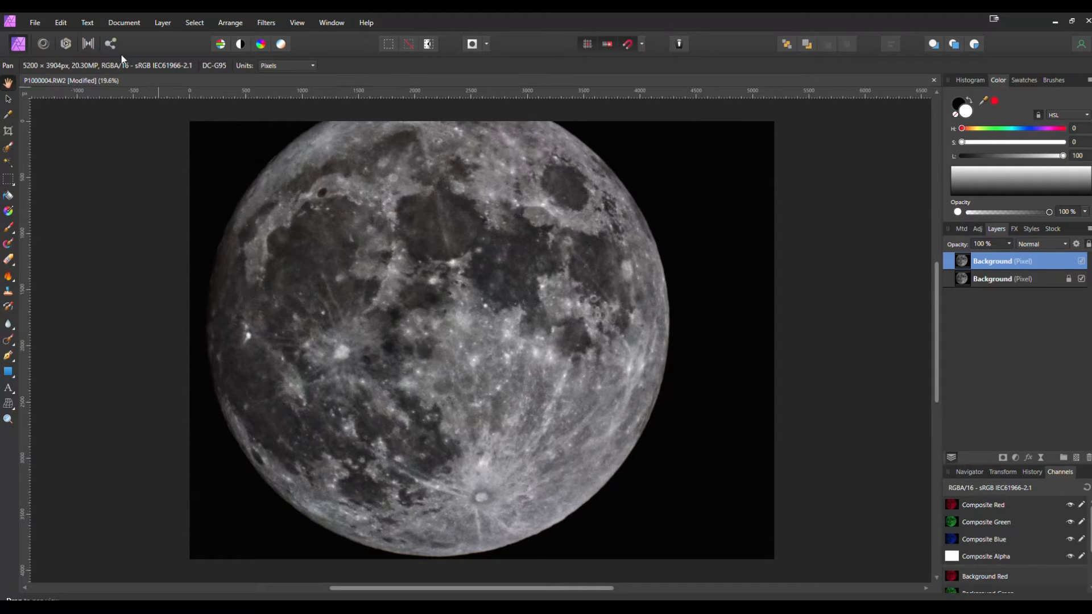
click(88, 45)
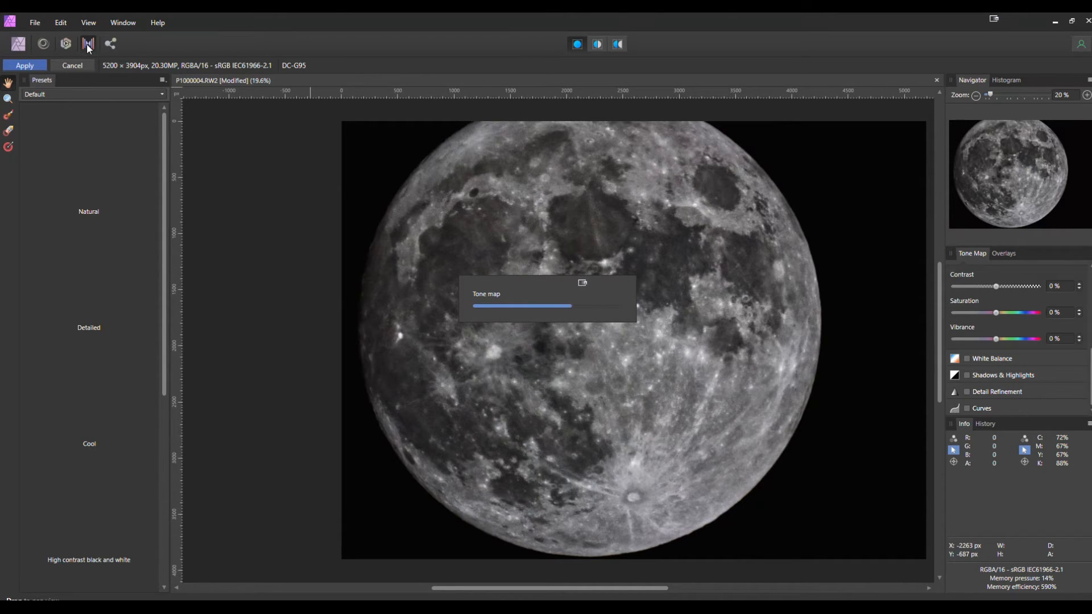
scroll(988, 315, up, 5)
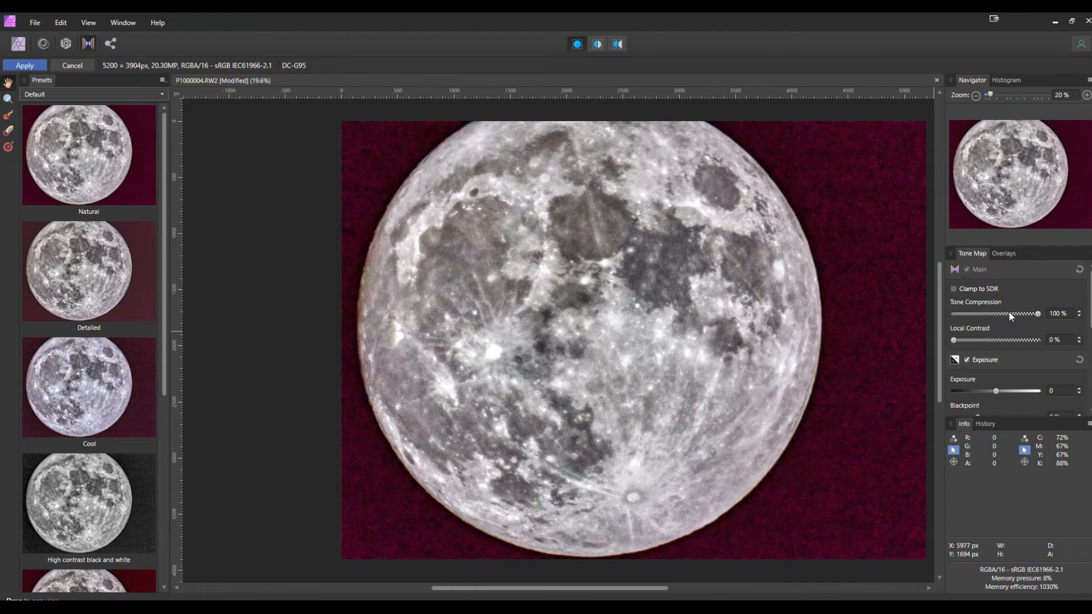
drag(1037, 314, 928, 316)
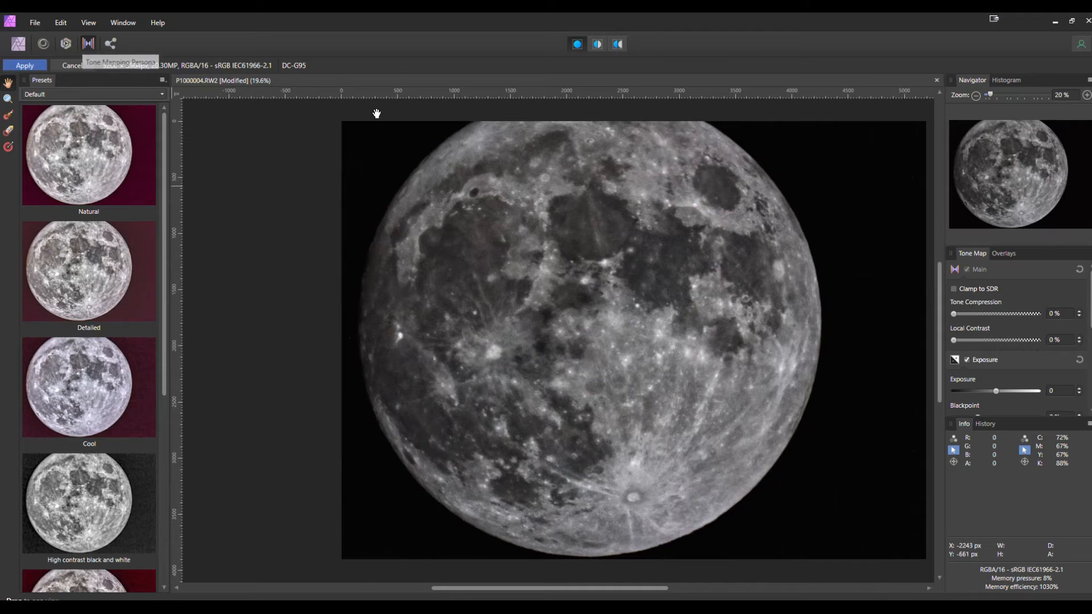
drag(954, 340, 976, 336)
Set the tone map's blackpoint to 1 % and brightness to 25 %, and apply the tone mapping to the layer.
scroll(1016, 328, down, 3)
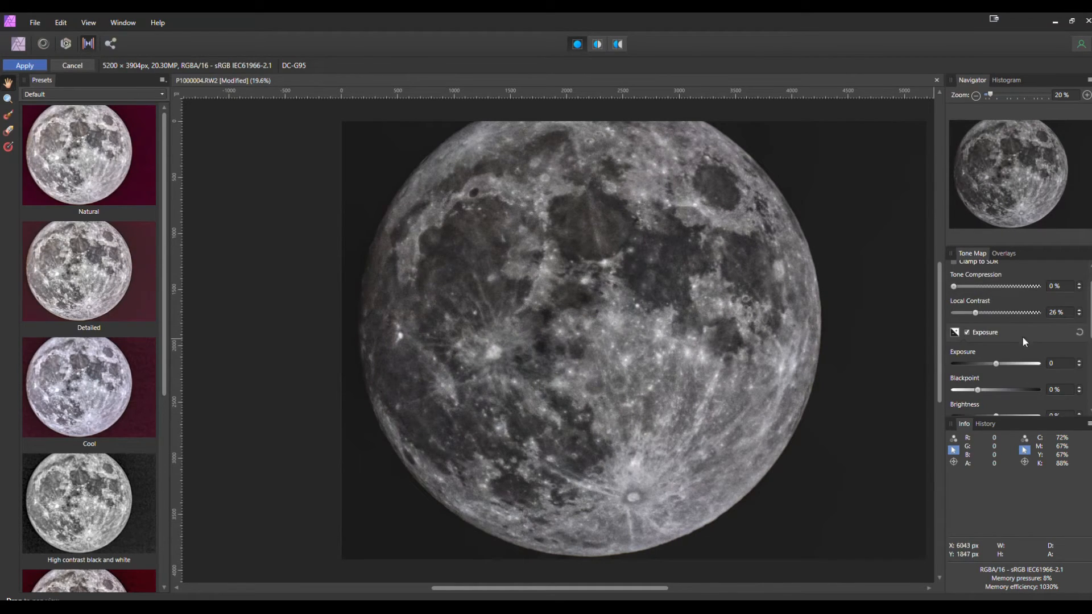
click(1078, 333)
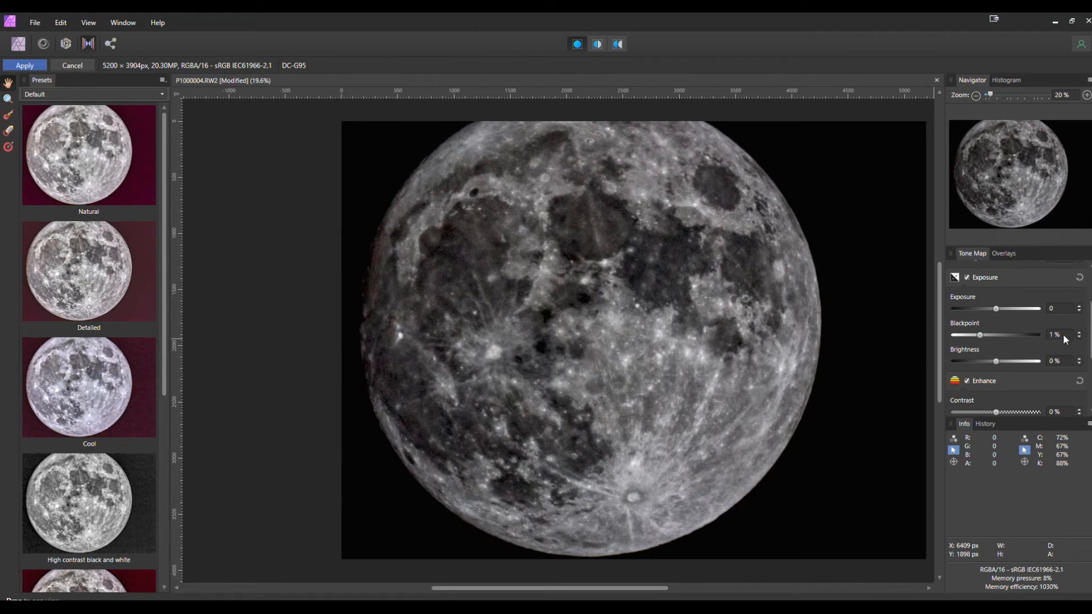
click(1080, 333)
click(1079, 333)
click(1079, 333)
click(1080, 333)
click(1079, 332)
click(1079, 337)
click(1079, 338)
click(1079, 337)
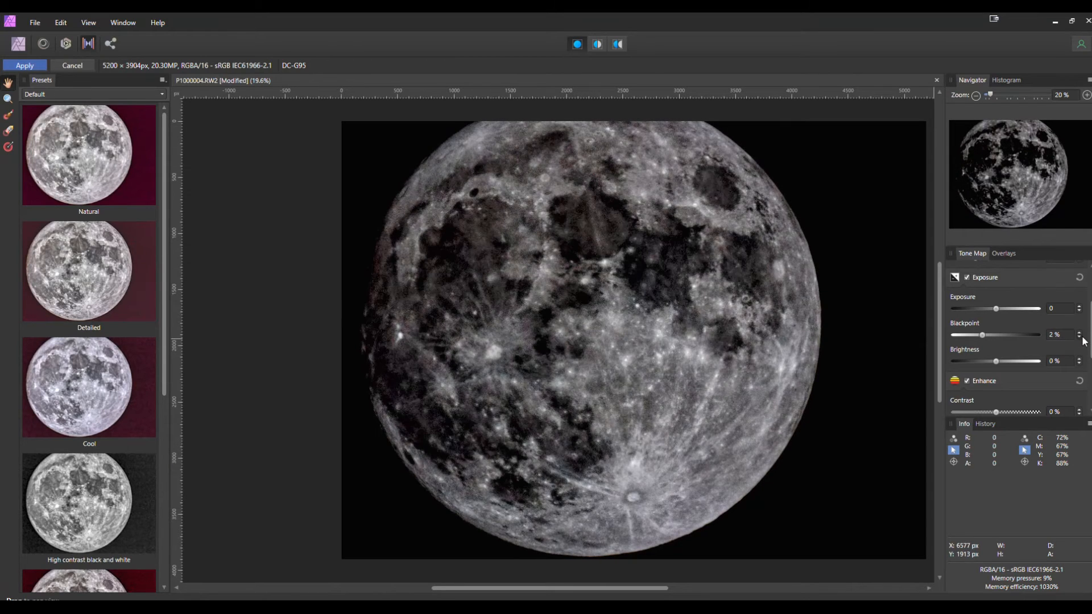
click(1080, 337)
click(1080, 338)
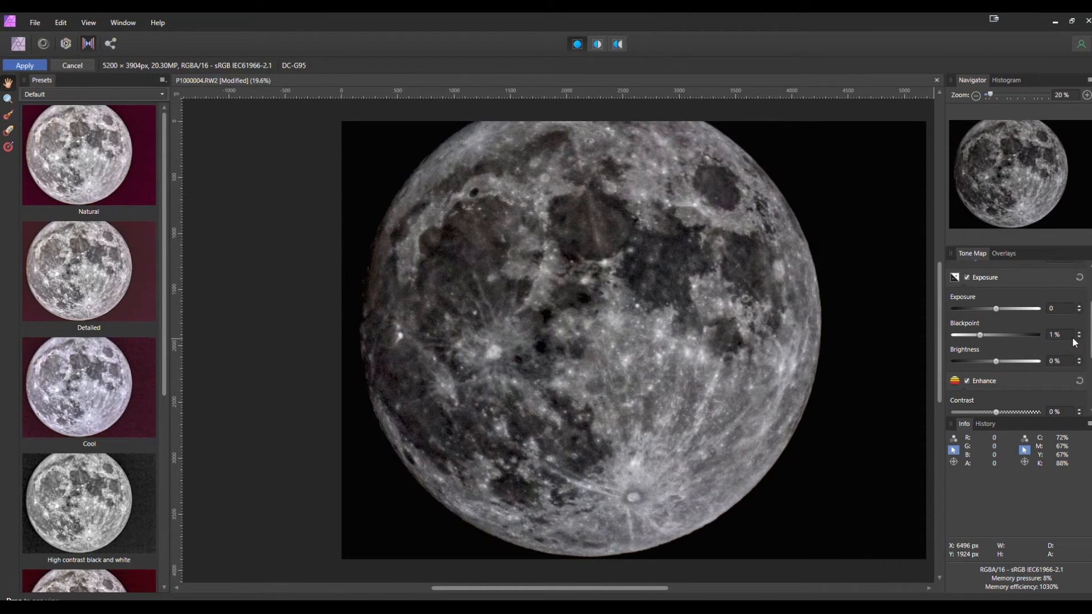
drag(996, 362, 1034, 363)
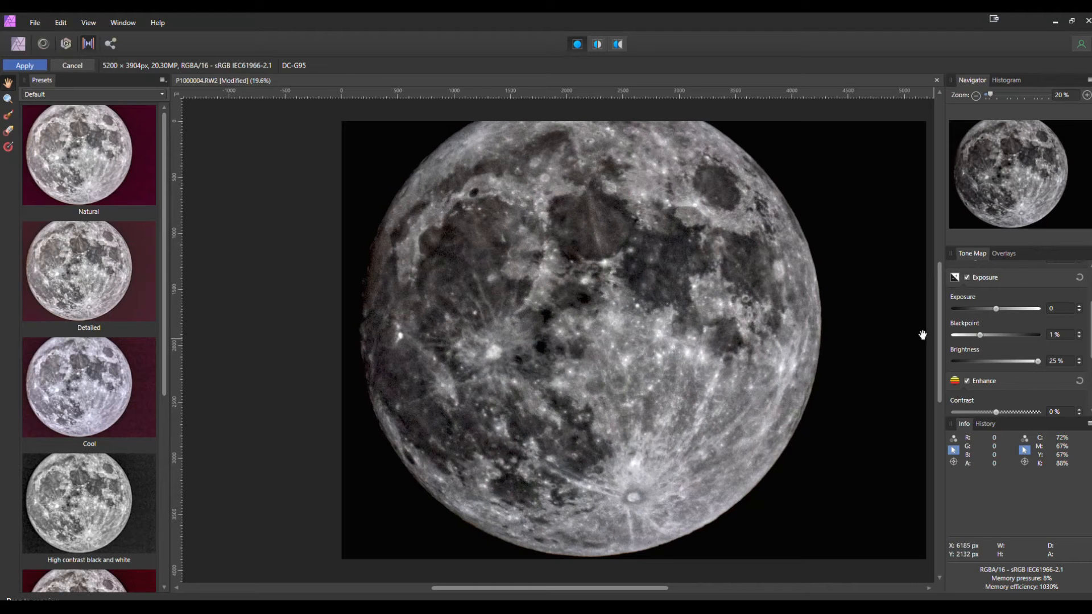
click(34, 66)
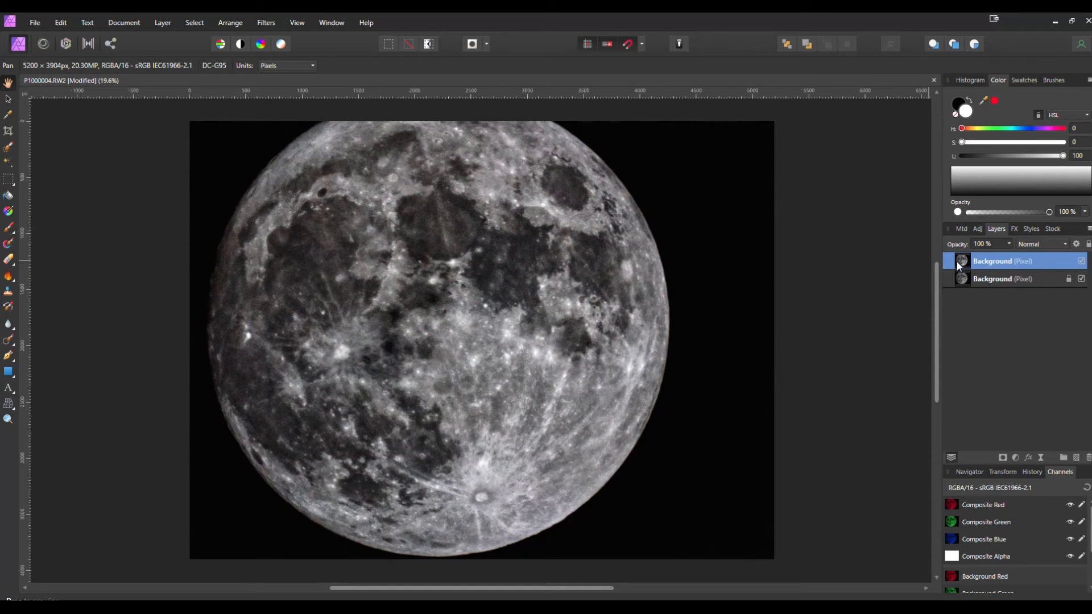
Compare the moon image with and without the tone-mapped layer by switching that layer's visibility off and on.
click(1082, 261)
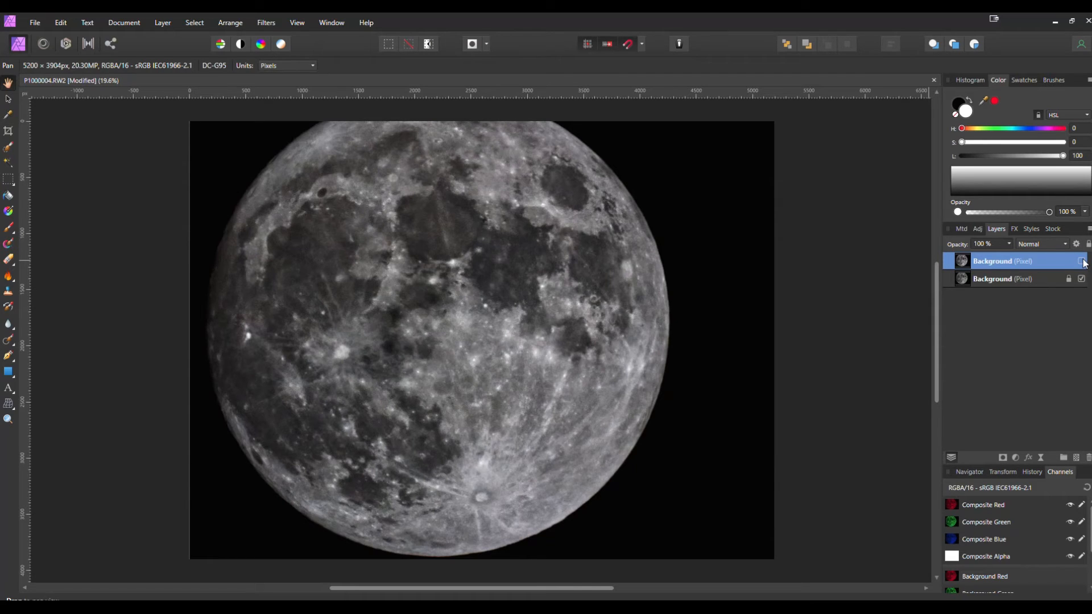
click(1082, 262)
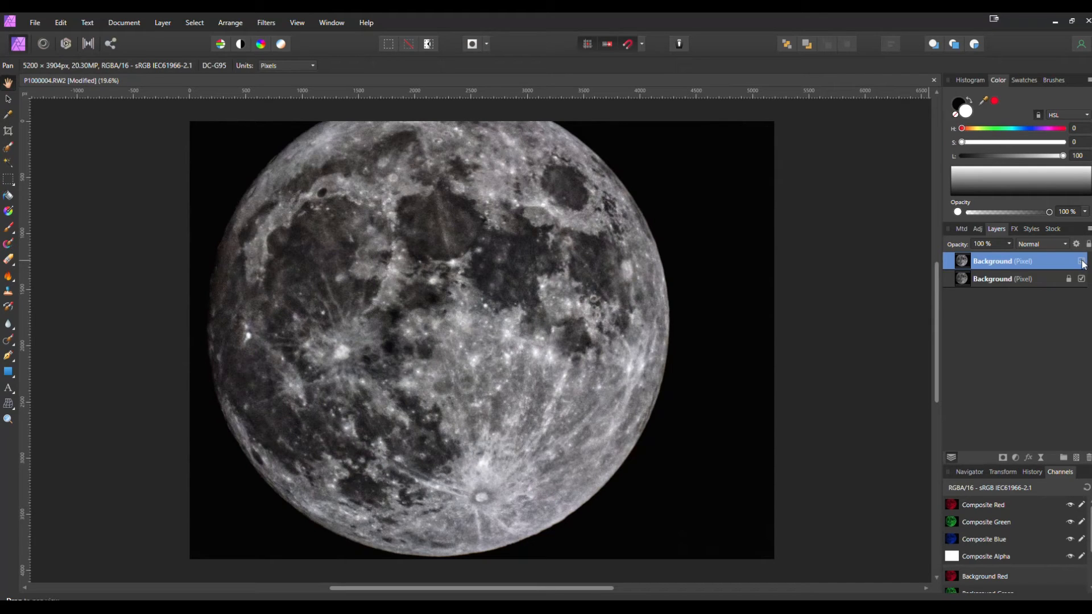
click(1082, 261)
click(1083, 262)
click(1083, 262)
click(1083, 261)
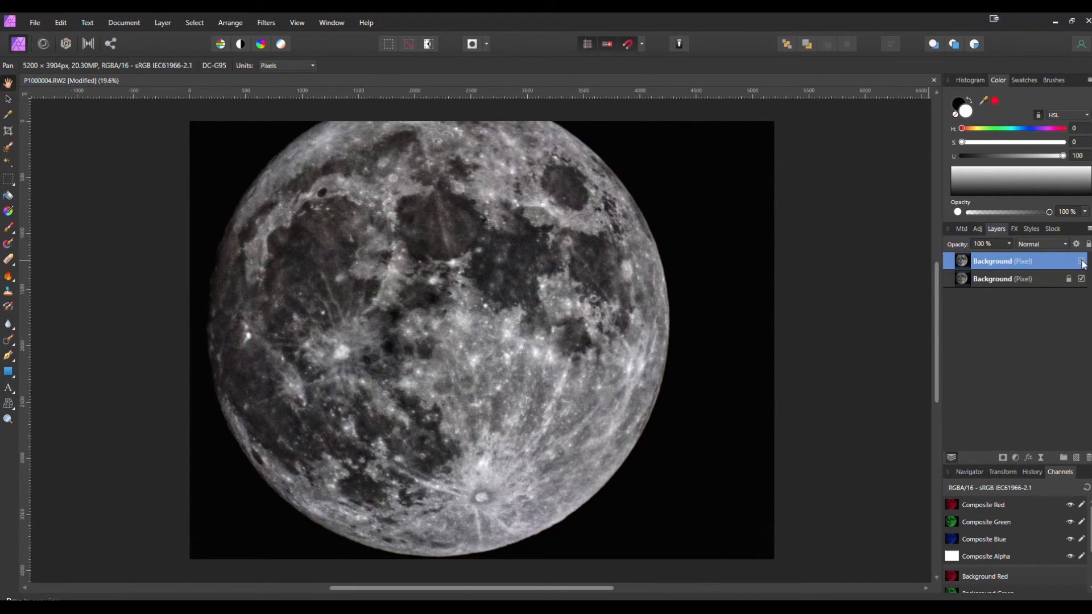
Add a Brightness / Contrast adjustment above the tone-mapped layer with contrast 50 % and brightness 10 %.
click(1016, 458)
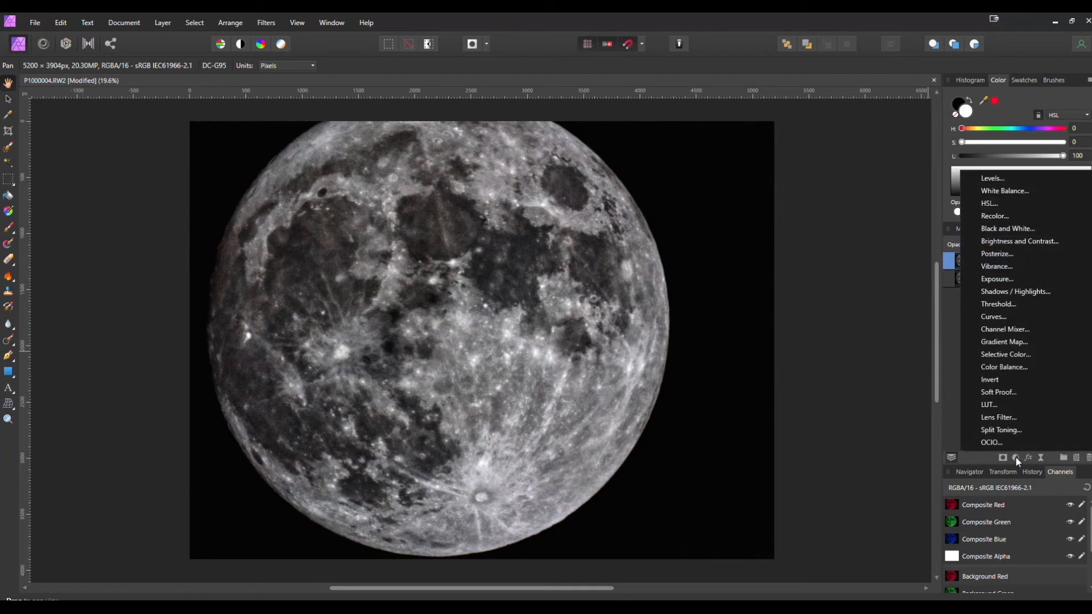
click(1019, 241)
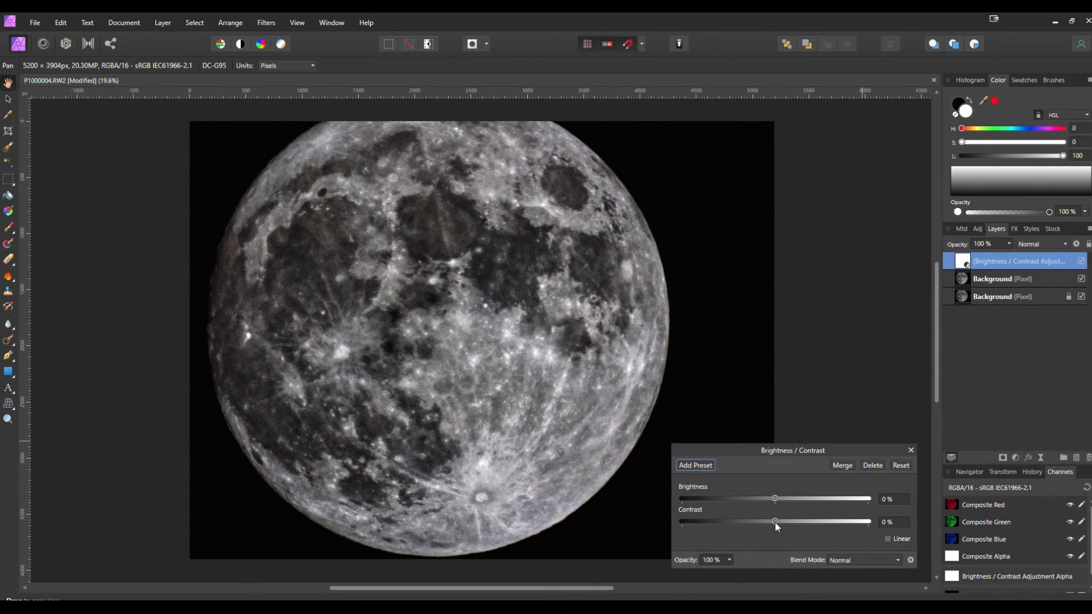
drag(776, 521, 815, 524)
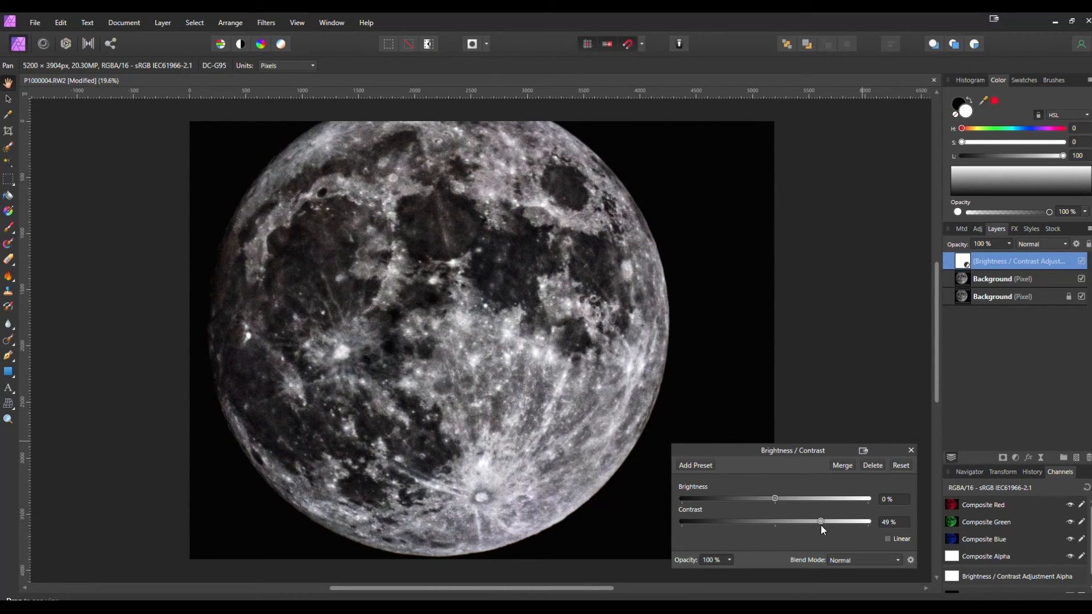
drag(776, 499, 786, 501)
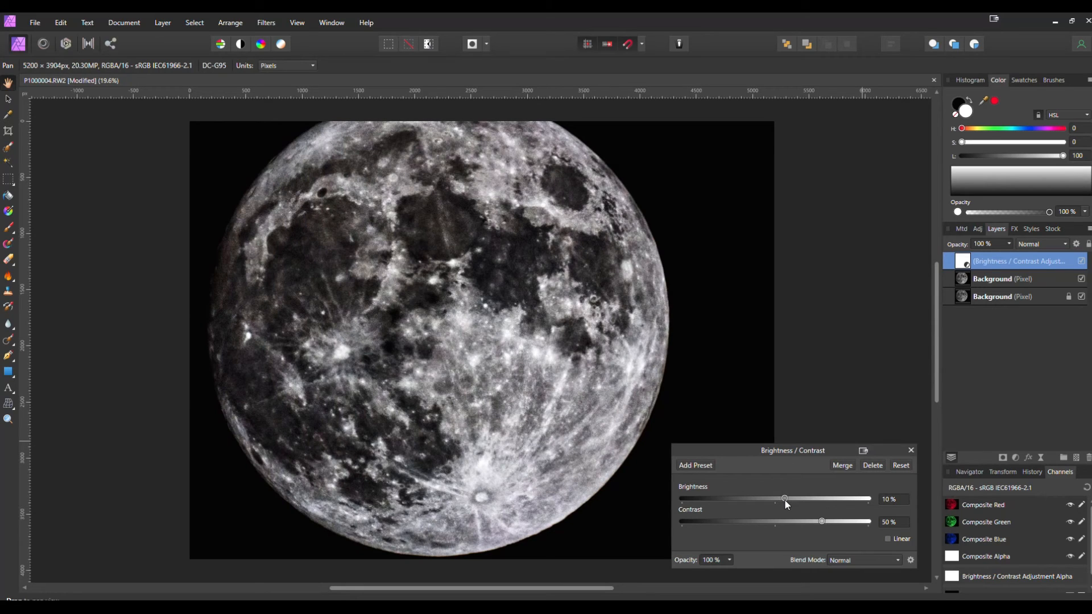
click(912, 450)
Duplicate the tone-mapped Background layer and apply the Detect Edges filter to the copy.
click(965, 279)
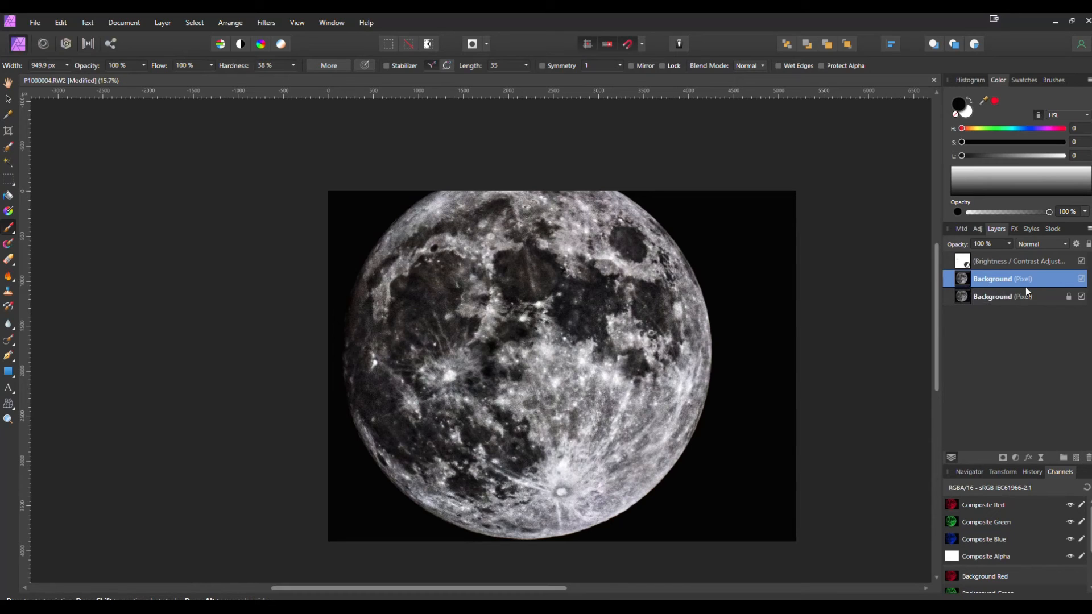
key(ctrl+j)
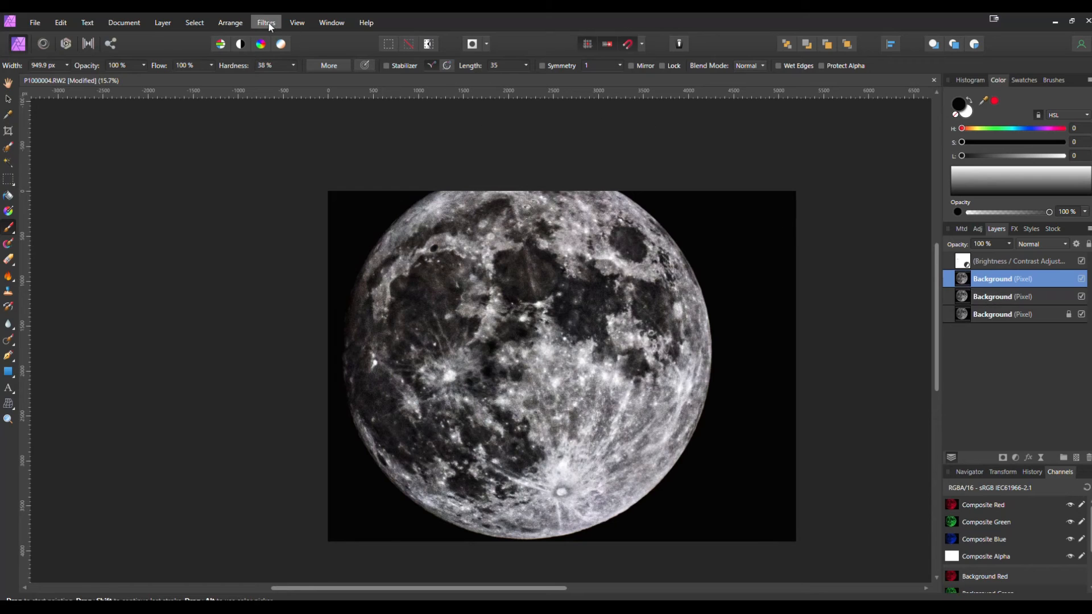
click(270, 26)
mouse_move(279, 76)
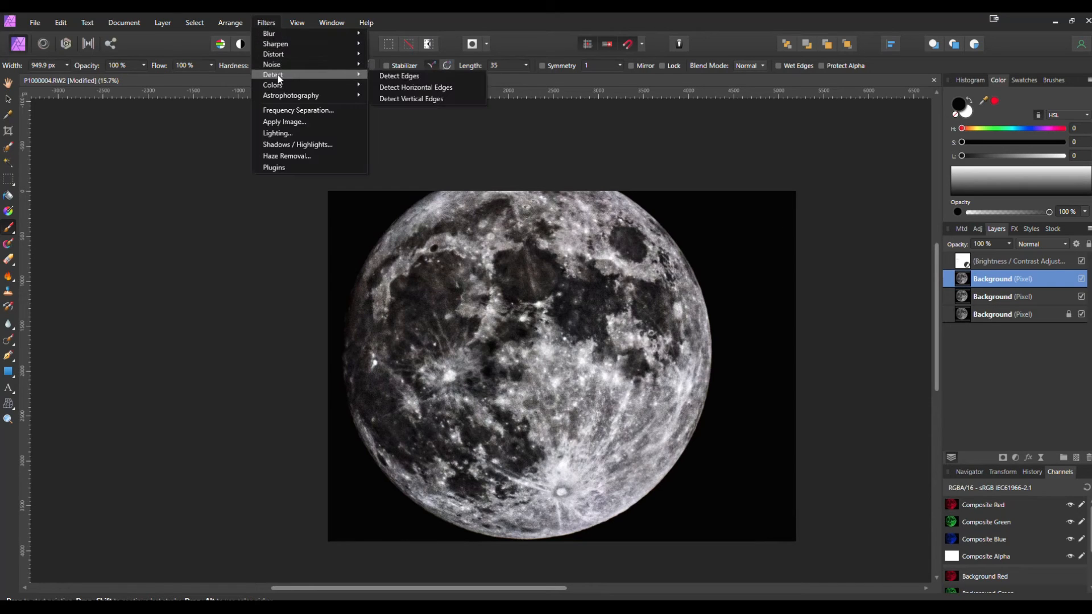
click(401, 77)
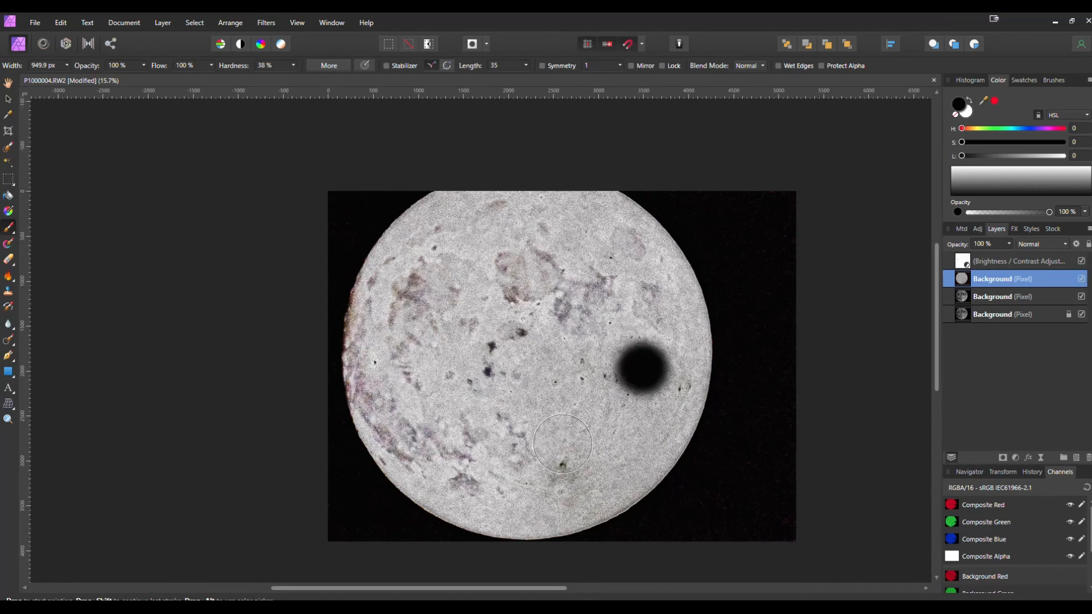
Blend the edge-detected layer in Soft Light mode at 50 % opacity.
scroll(546, 348, up, 1)
click(1053, 244)
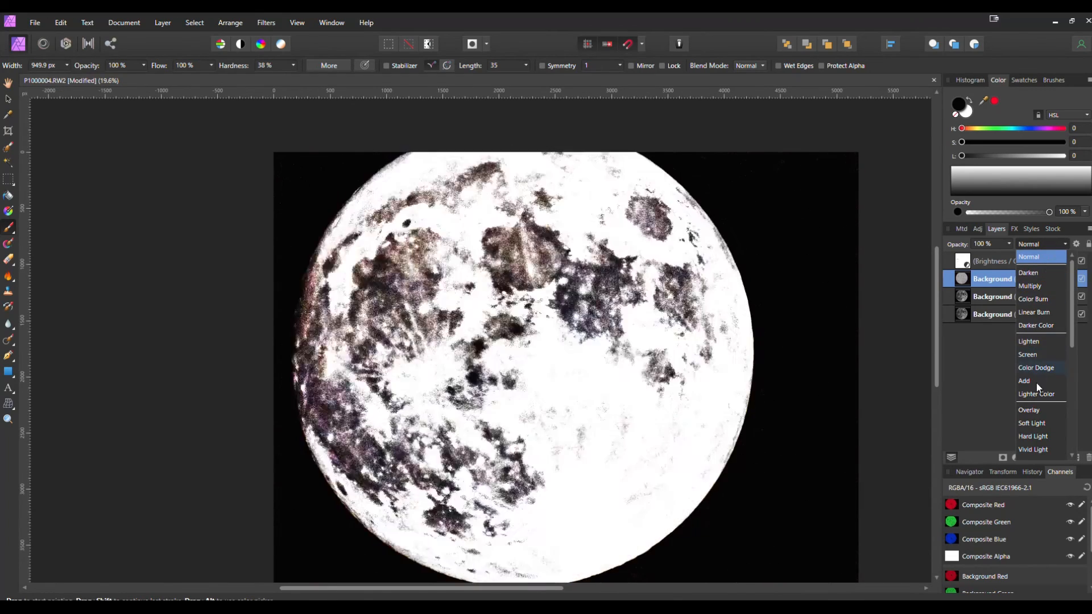
click(1037, 424)
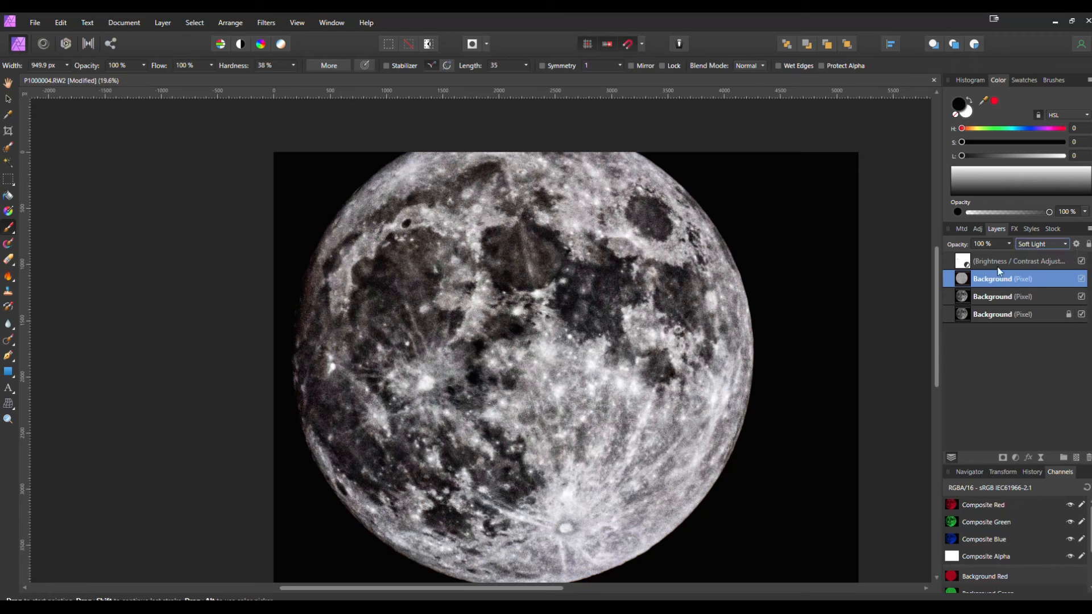
click(1010, 245)
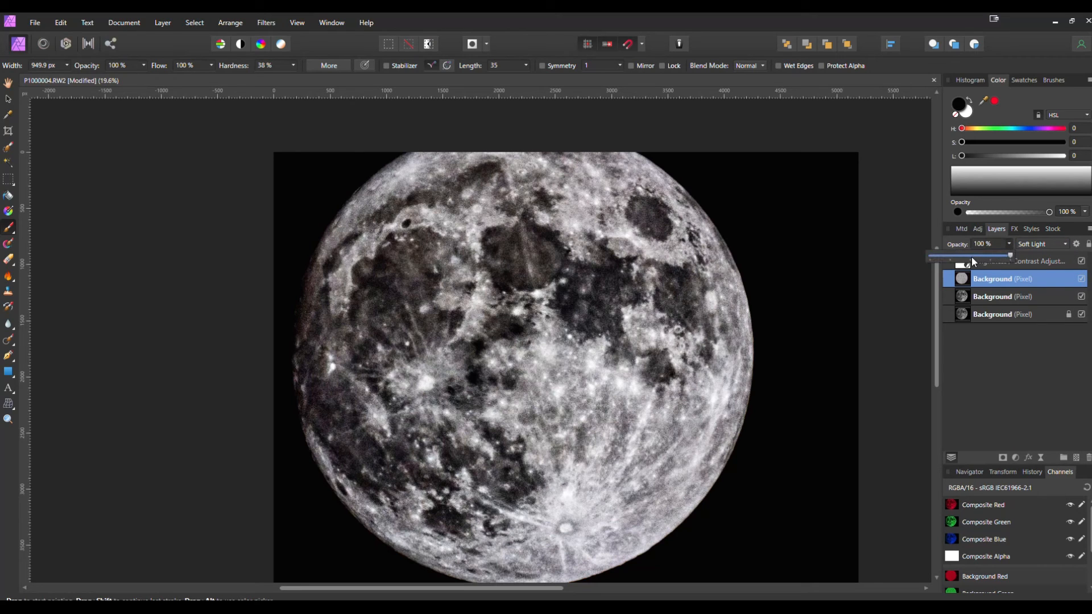
click(971, 257)
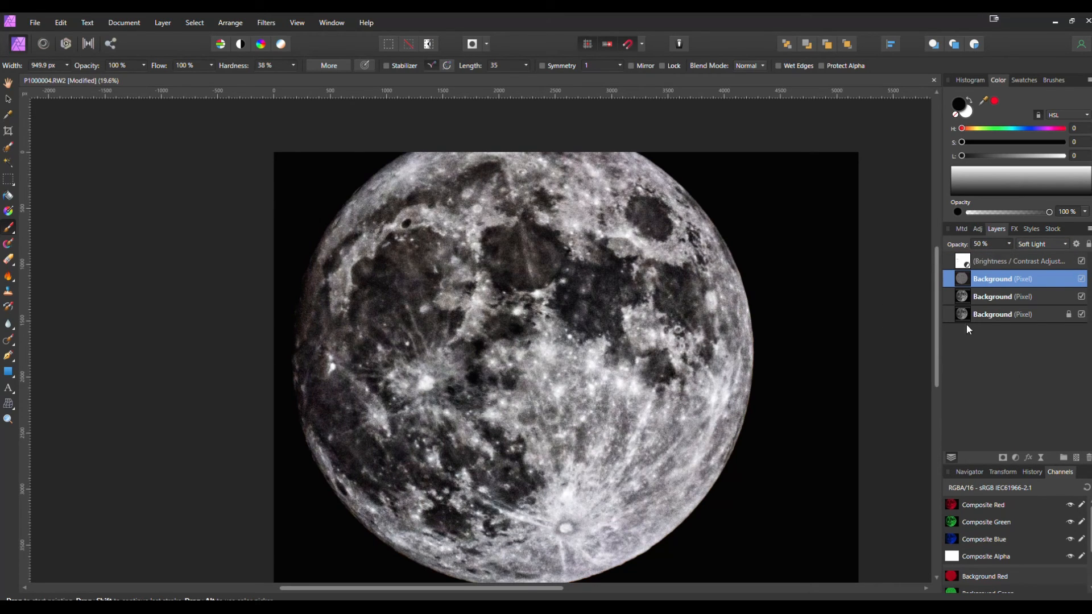
Compare the moon's sharpness with and without the edge-detected Soft Light layer by switching its visibility.
click(1082, 280)
click(1082, 280)
click(1082, 280)
click(1082, 280)
click(1082, 279)
Select the Brightness / Contrast adjustment layer at the top of the layer stack.
click(1019, 261)
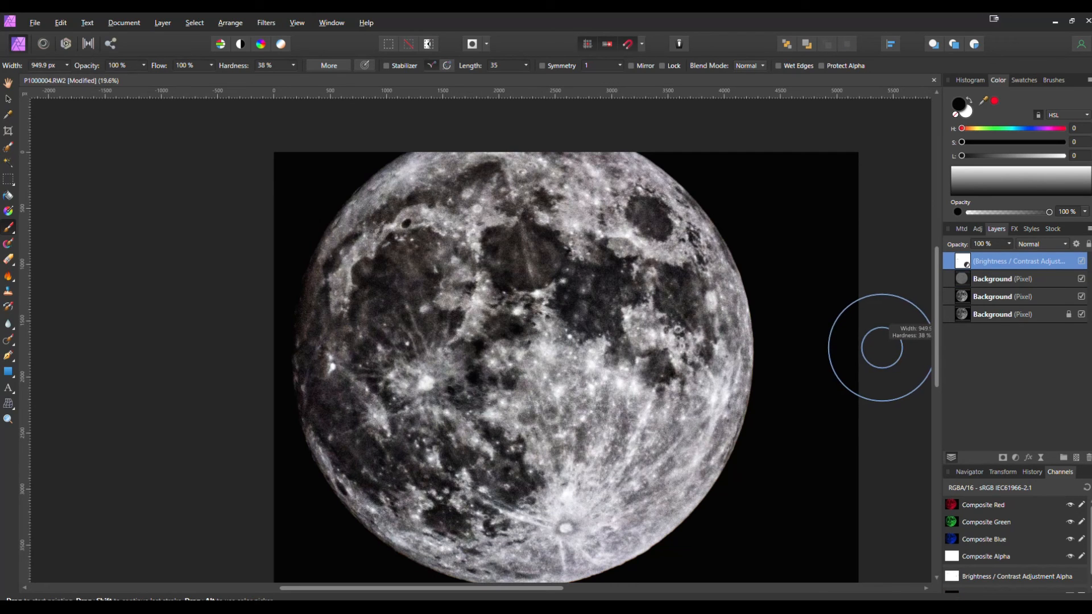
key(ctrl+alt+shift+w)
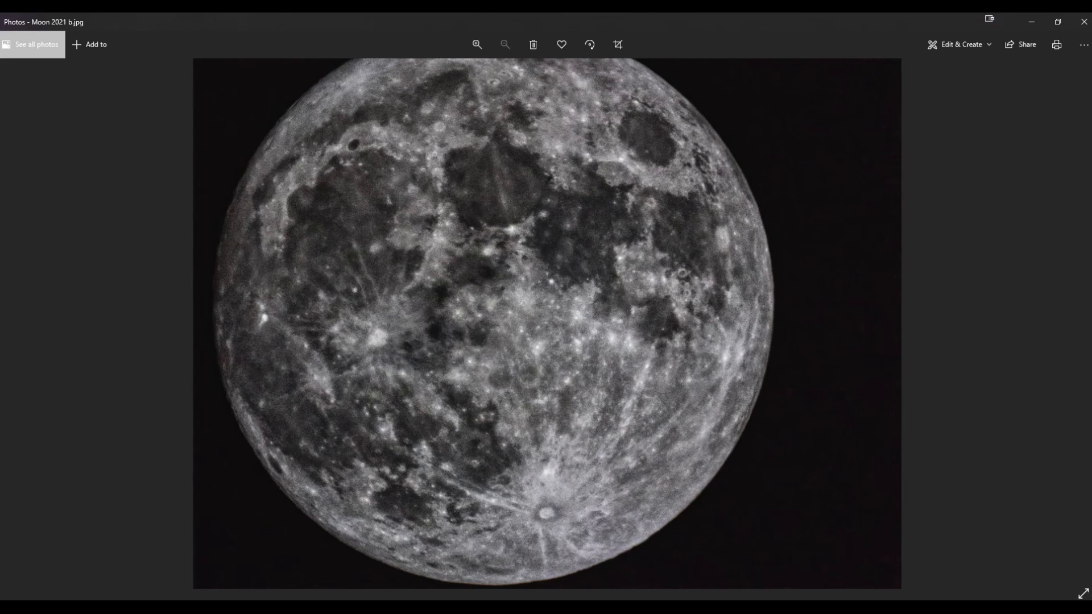
Compare the edited Moon 2021 b.jpg with the original Moon 2021 b origin.jpg in the Photos viewer.
key(Left)
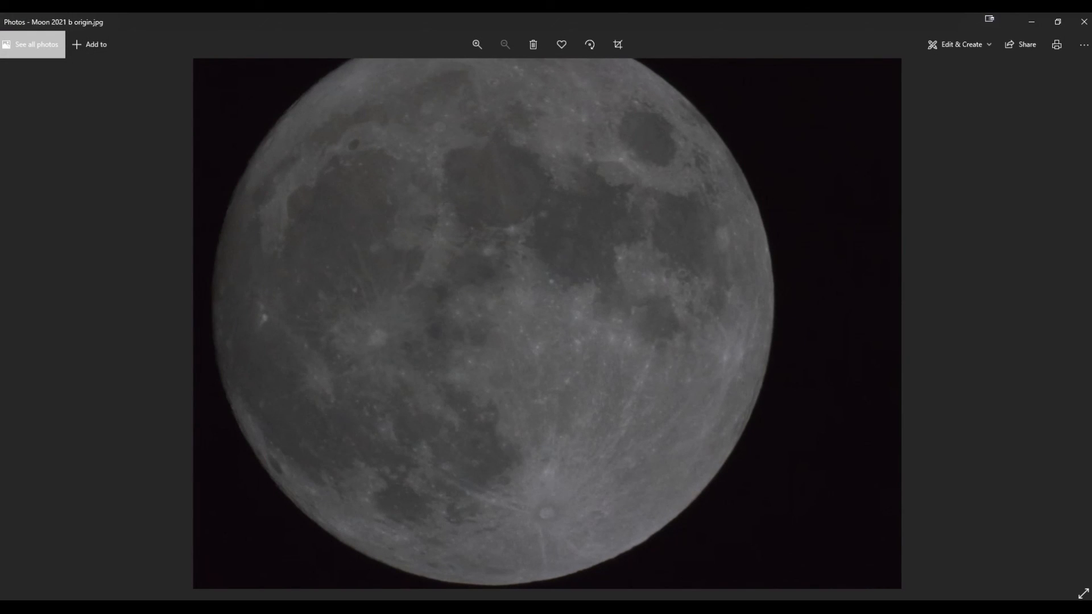
key(Right)
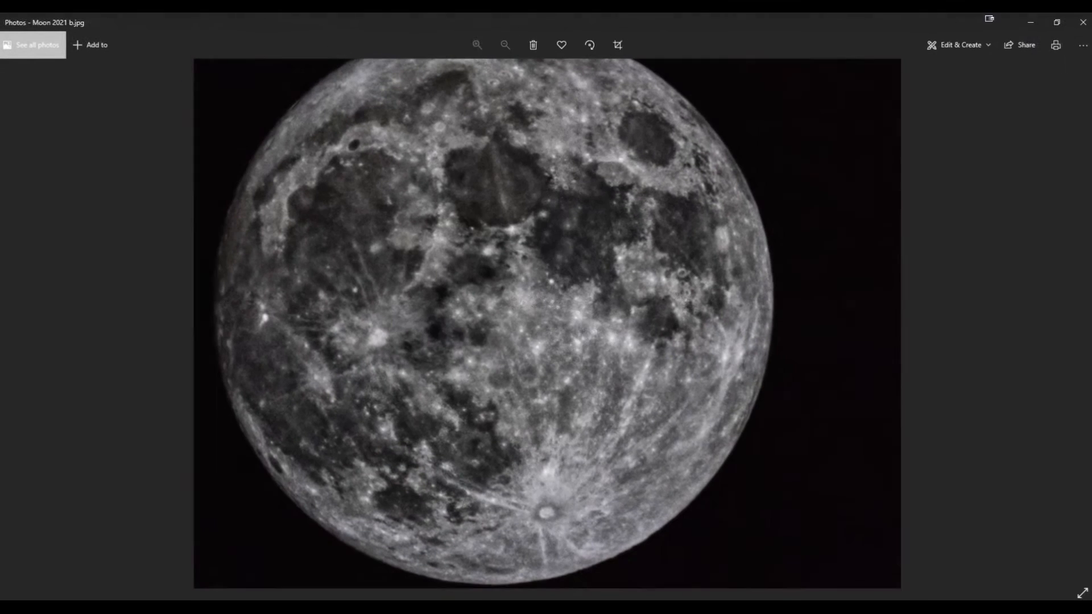